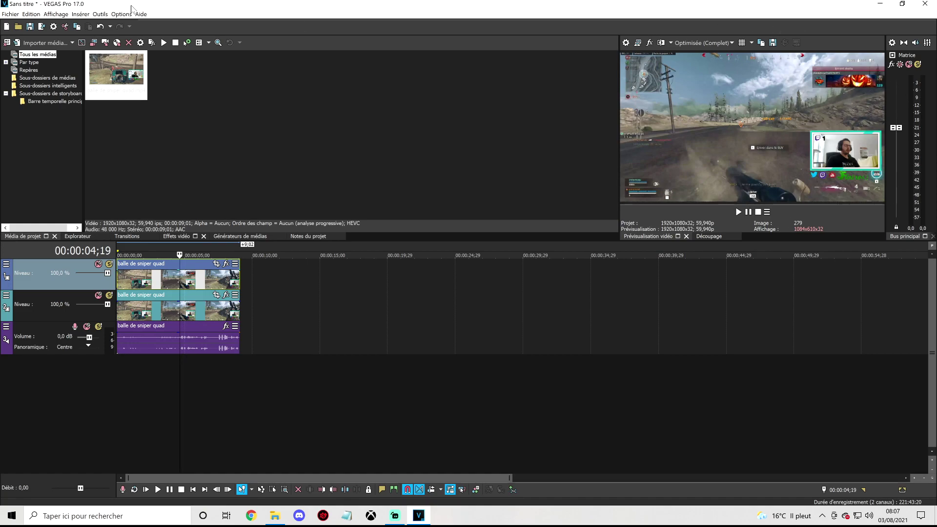
Apply the TikTok template to the project's video properties for a 1080 × 1920 vertical format.
left_click(9, 13)
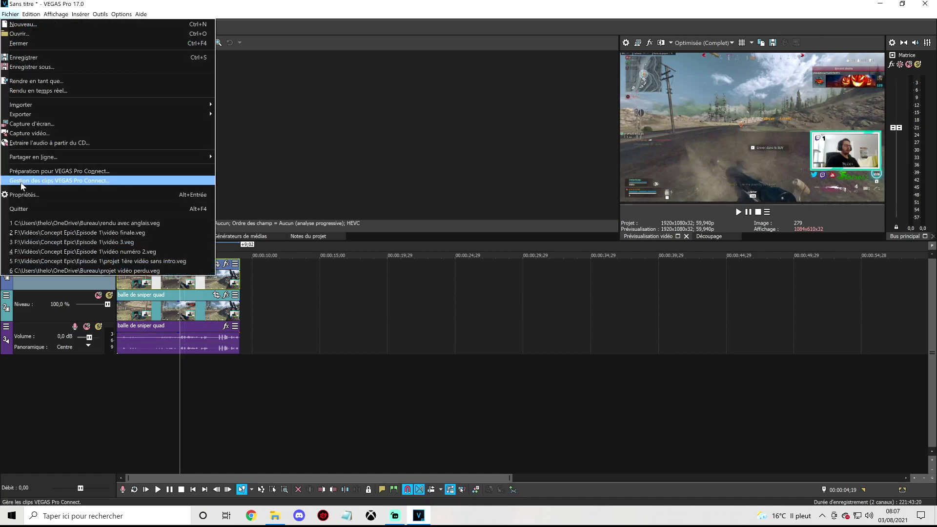
left_click(32, 195)
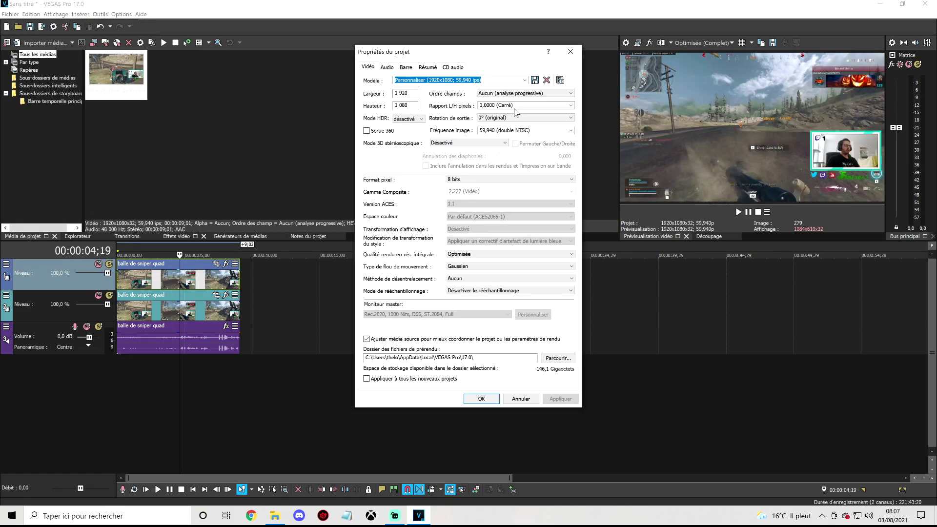
left_click(525, 81)
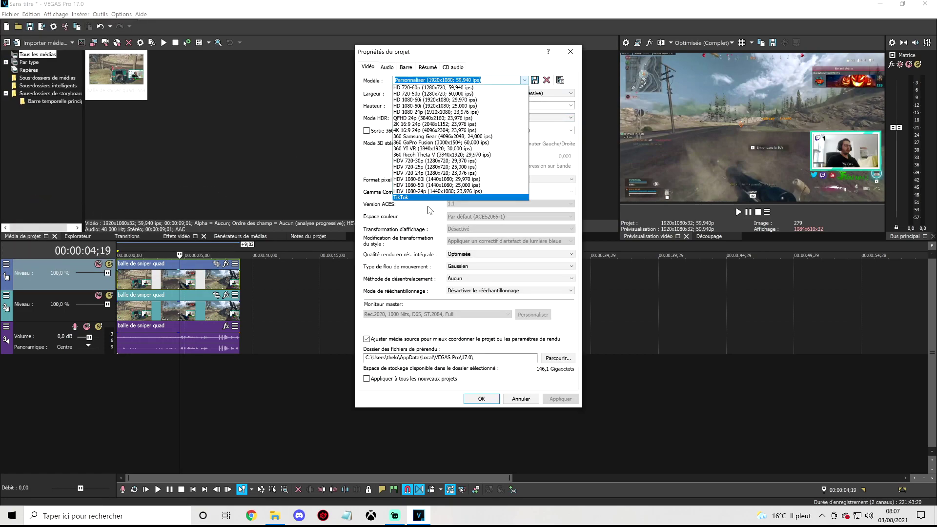
left_click(411, 198)
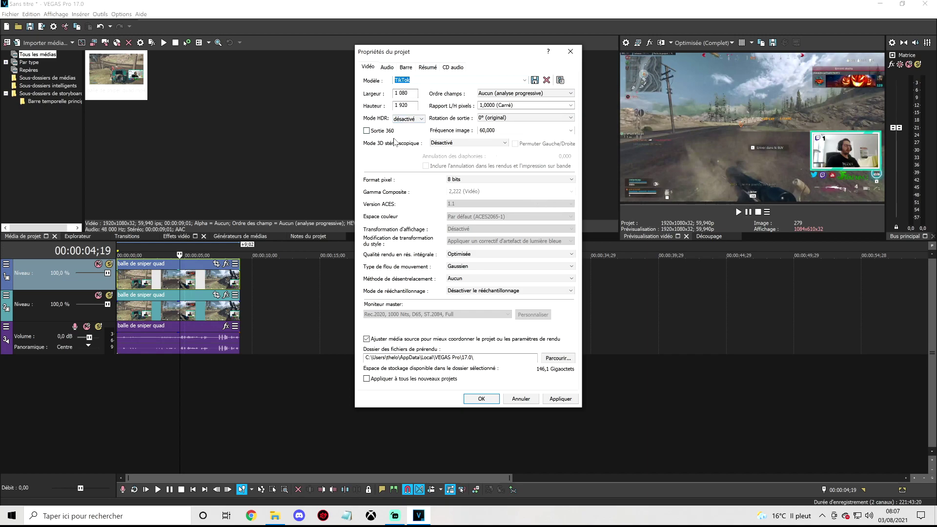
left_click(572, 401)
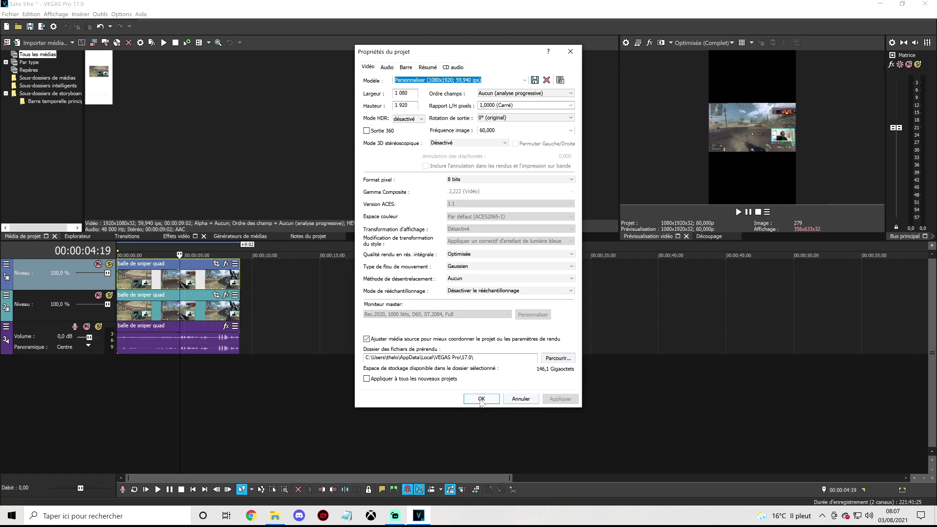
left_click(482, 401)
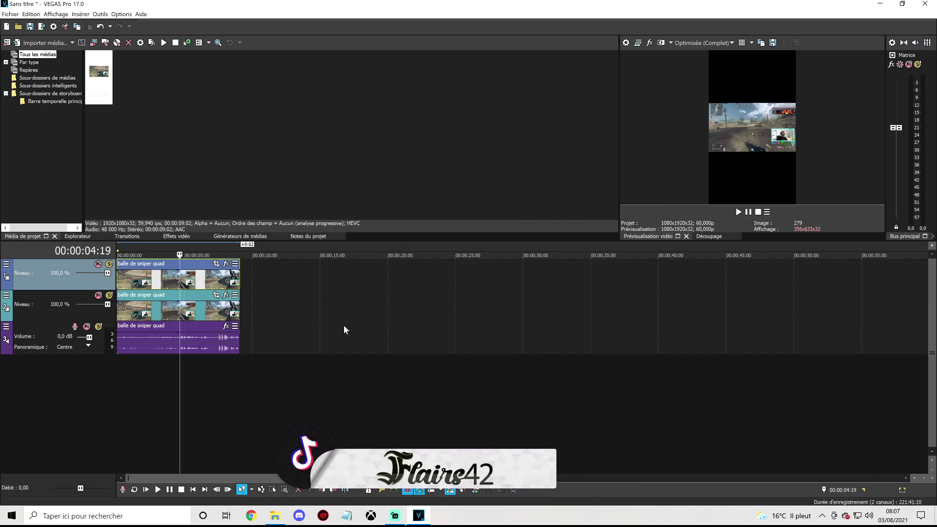
Set the media rotation of the top track's clip to 90° clockwise (90° sens aig. d'une montre).
right_click(198, 284)
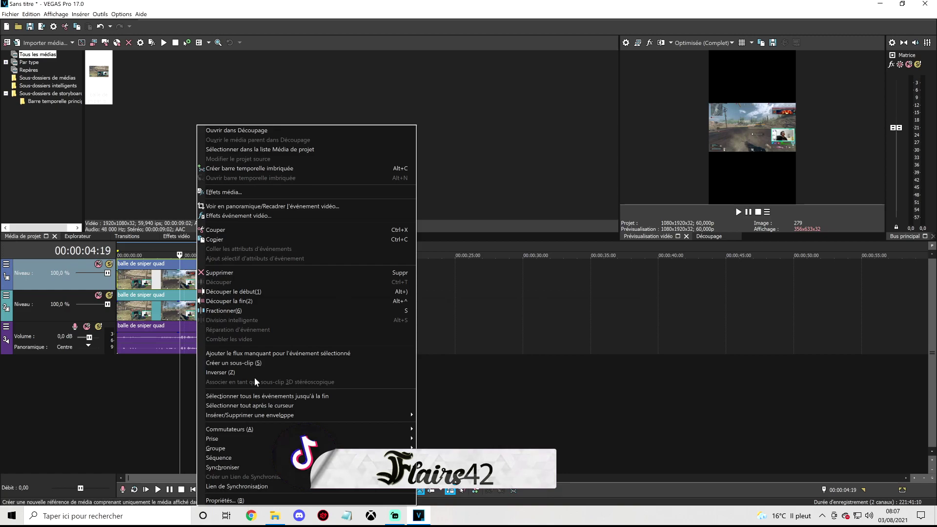
left_click(224, 500)
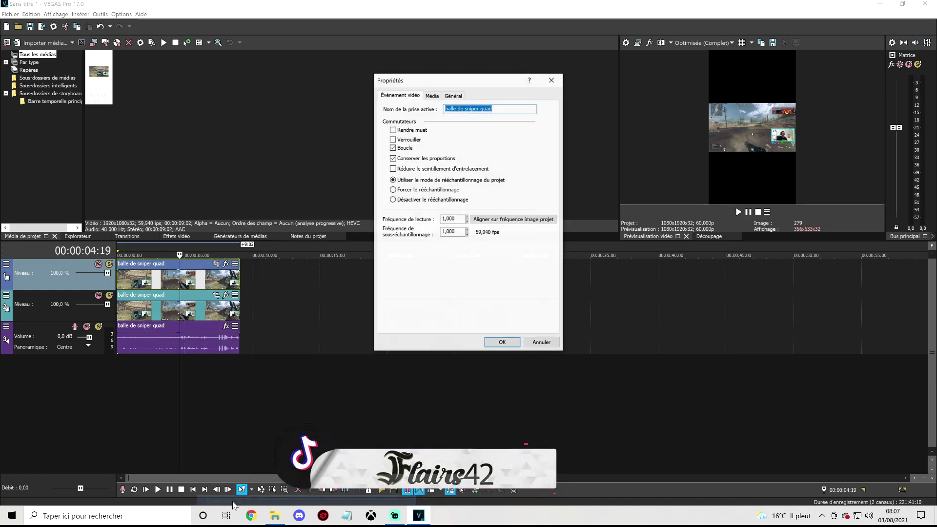
left_click(436, 95)
left_click(488, 301)
left_click(488, 310)
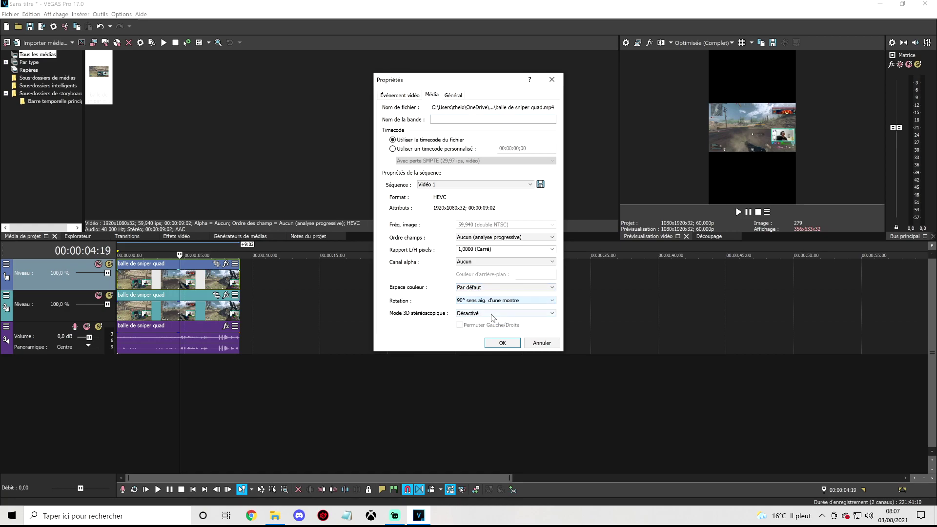
left_click(502, 343)
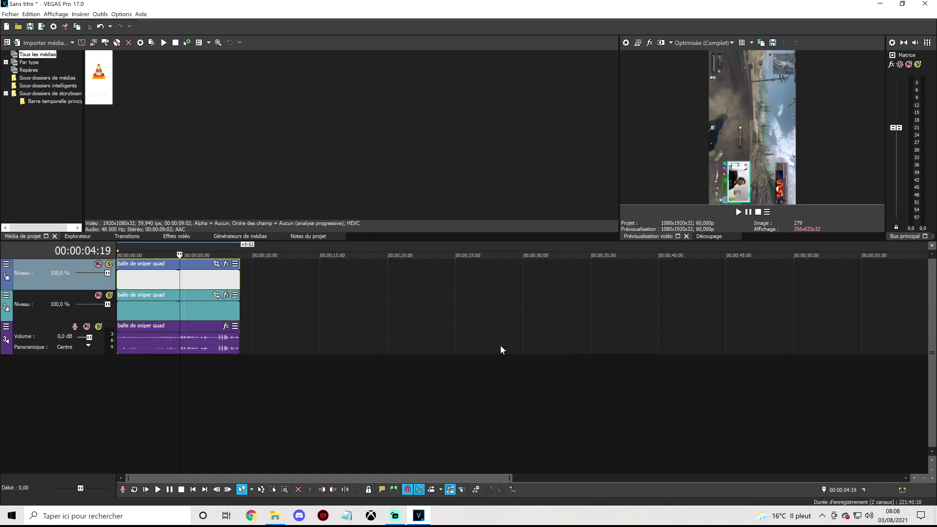
Open the top clip's pan/crop settings in an enlarged window and set the rotation angle to 90.
left_click(216, 264)
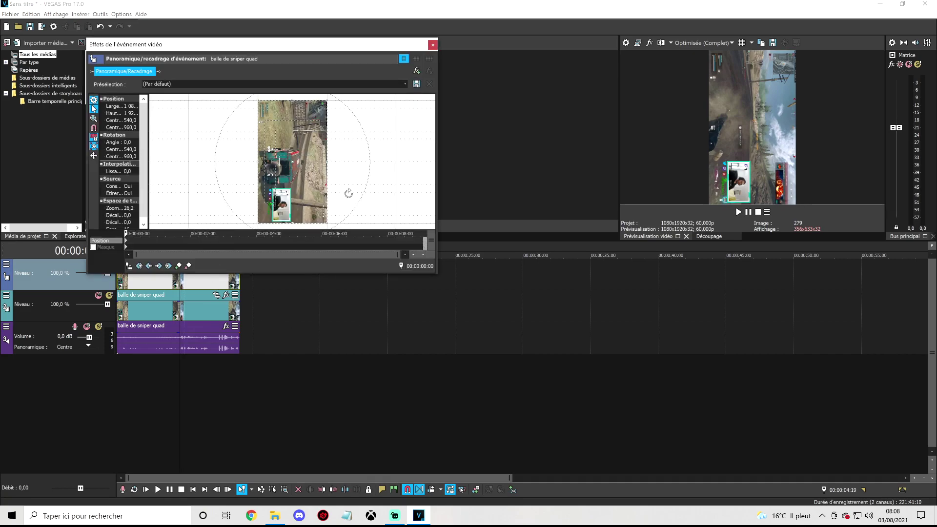
left_click_drag(383, 45, 498, 89)
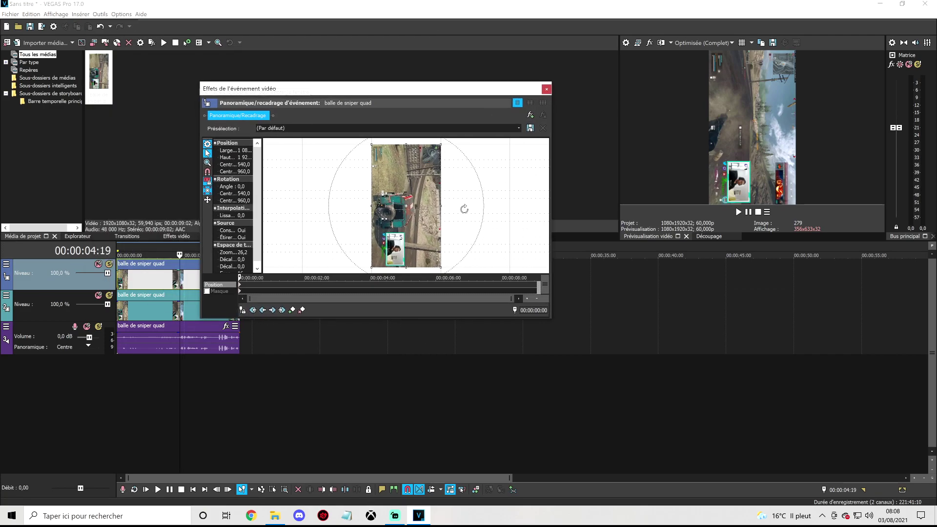
left_click_drag(434, 322, 441, 418)
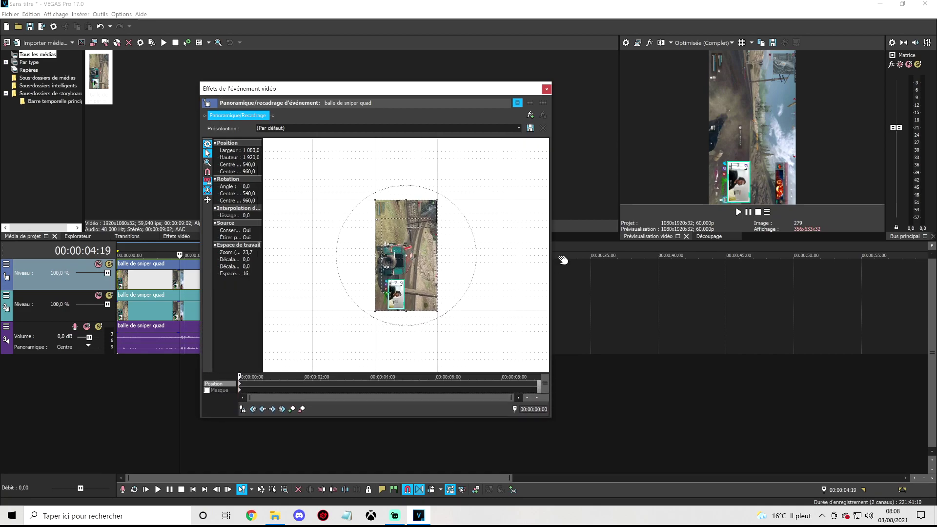
left_click_drag(552, 265, 632, 263)
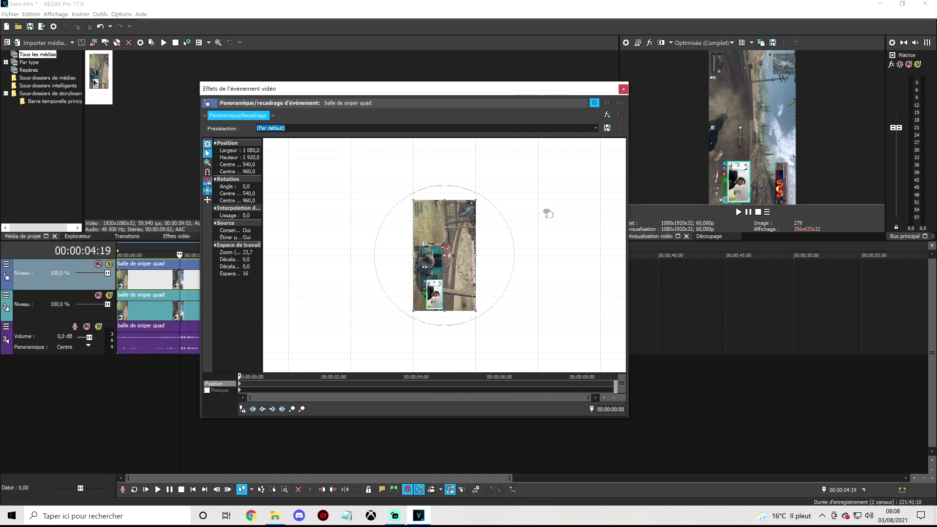
left_click_drag(468, 93, 417, 96)
scroll(418, 249, "down", 2)
left_click(195, 188)
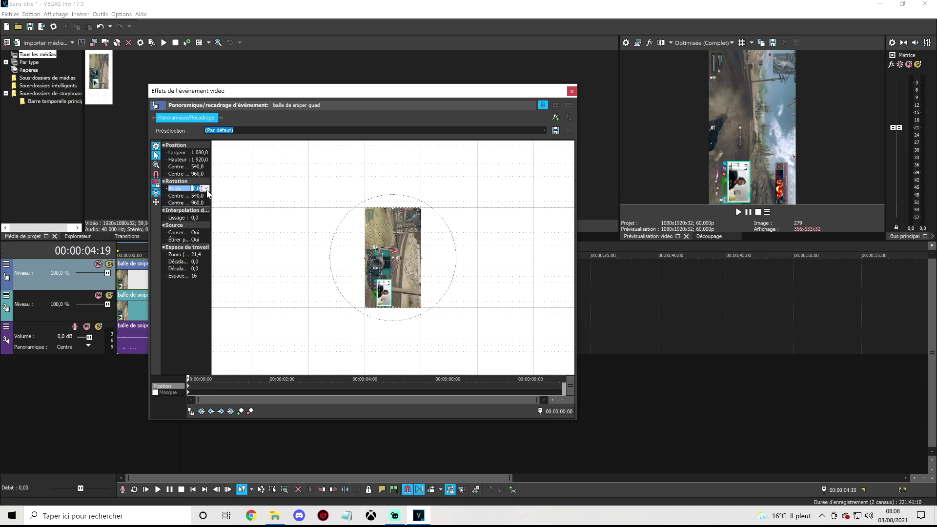
key("Return")
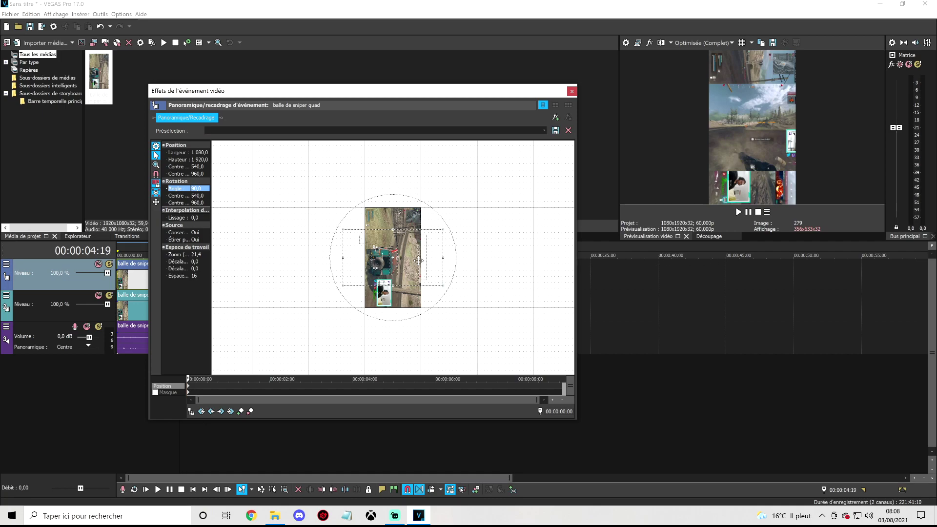
Shrink and move the top clip's crop frame to about 517 × 919 so the webcam fills the upper part of the output.
left_click_drag(420, 260, 372, 302)
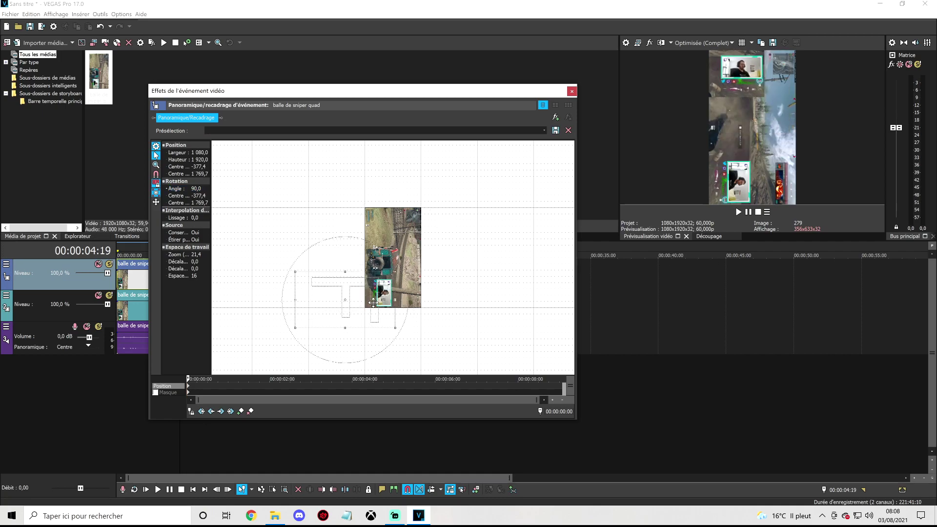
left_click_drag(394, 271, 383, 296)
scroll(385, 295, "up", 6)
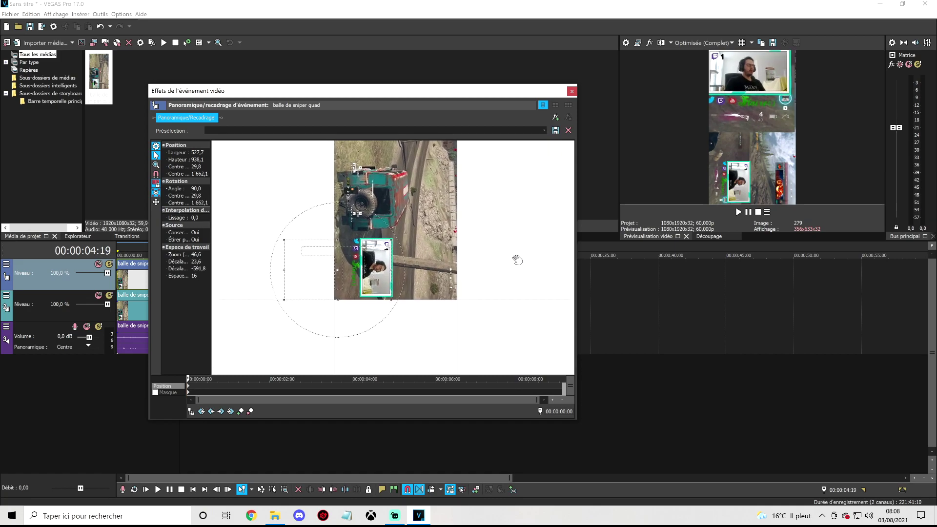
scroll(372, 264, "up", 4)
left_click_drag(373, 264, 377, 260)
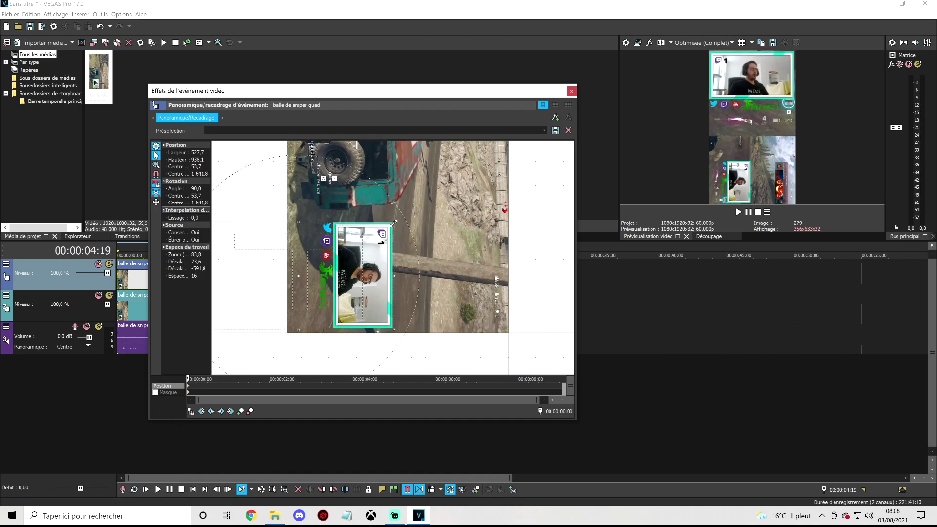
left_click_drag(394, 330, 374, 298)
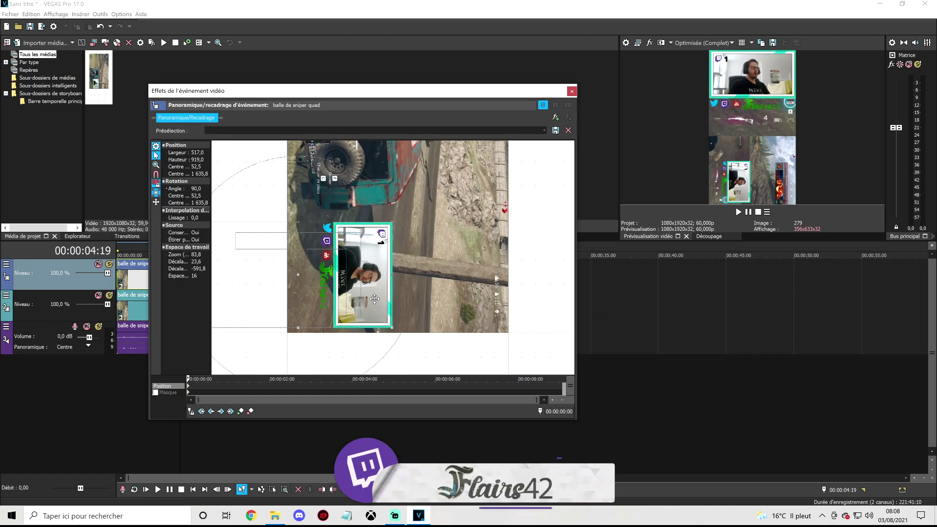
left_click(571, 91)
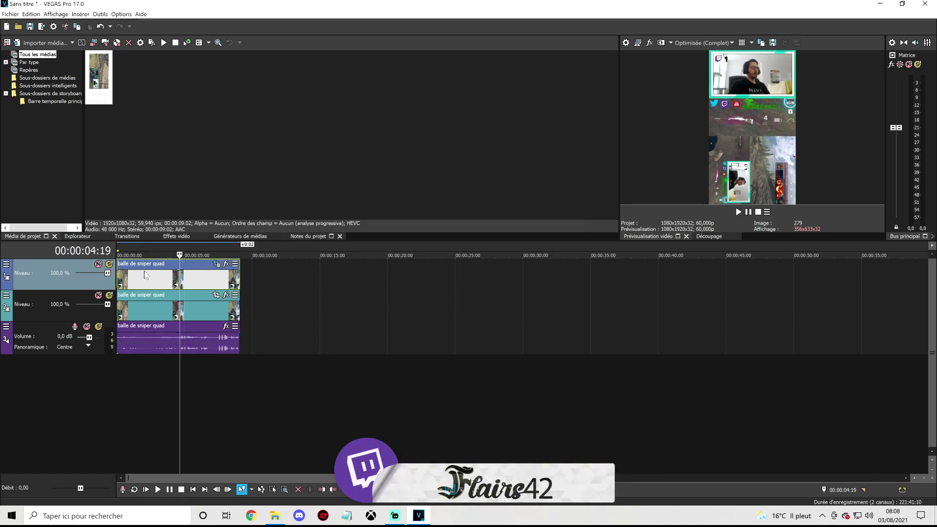
Move the webcam clip onto a new track below the audio and delete the emptied top track.
left_click_drag(179, 279, 137, 385)
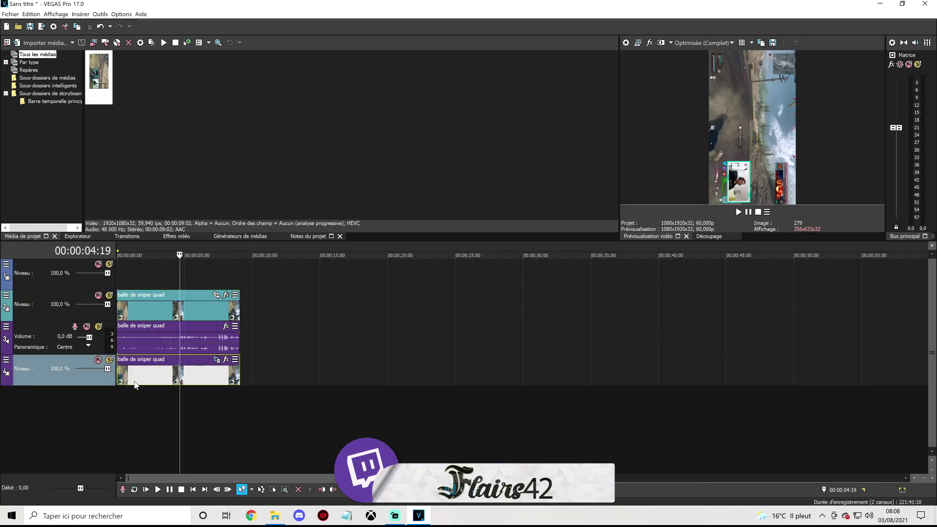
right_click(81, 279)
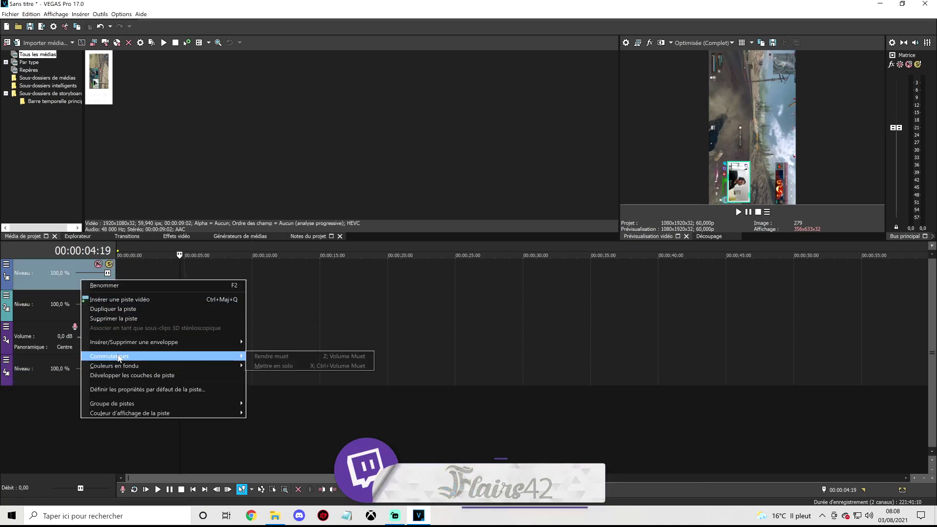
left_click(119, 319)
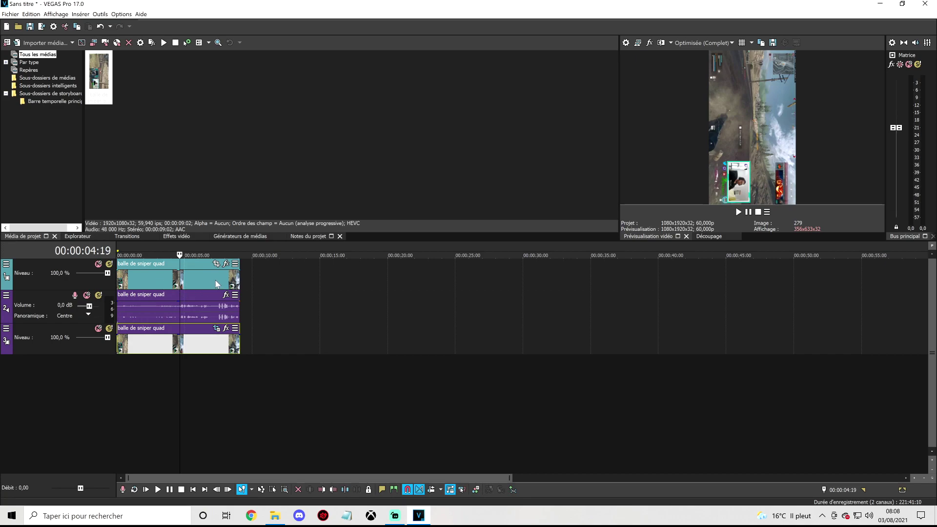
Set the gameplay clip's pan/crop rotation angle to 90.
left_click(203, 281)
left_click(216, 263)
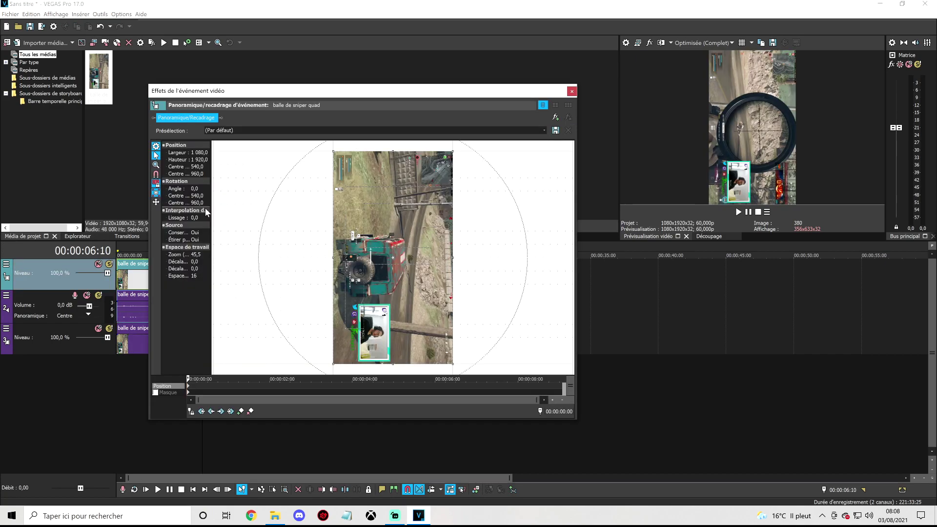
left_click(195, 189)
type("90")
key("Return")
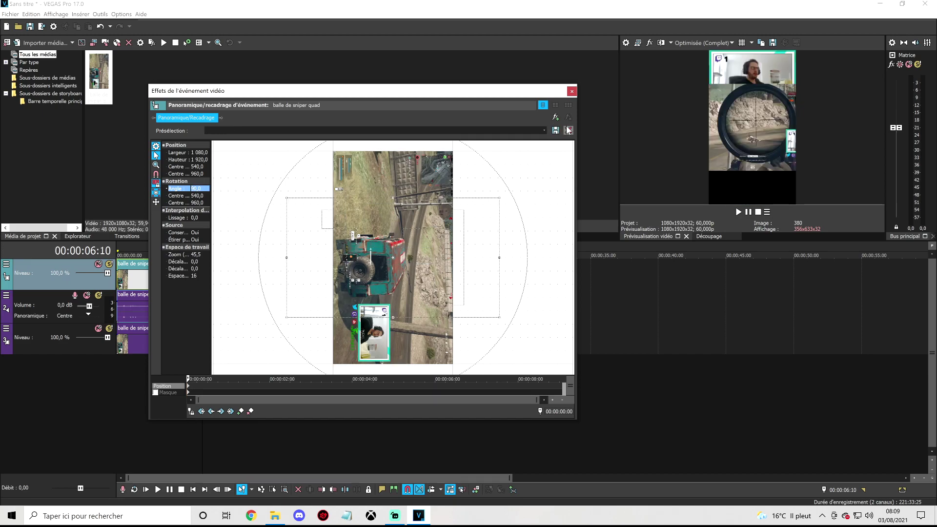
Resize the gameplay clip's crop frame to about 886 × 1576 and position it so the gameplay fills the area below the webcam.
scroll(516, 245, "down", 6)
scroll(457, 247, "up", 2)
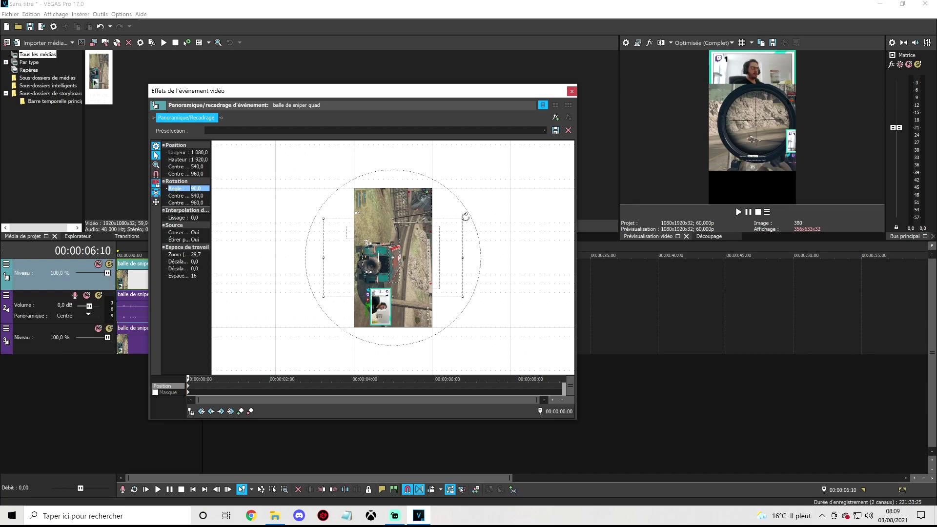
mouse_move(462, 219)
left_mouse_down()
mouse_move(453, 225)
mouse_move(463, 217)
mouse_move(446, 211)
mouse_move(455, 210)
left_mouse_up()
left_click_drag(443, 254, 419, 247)
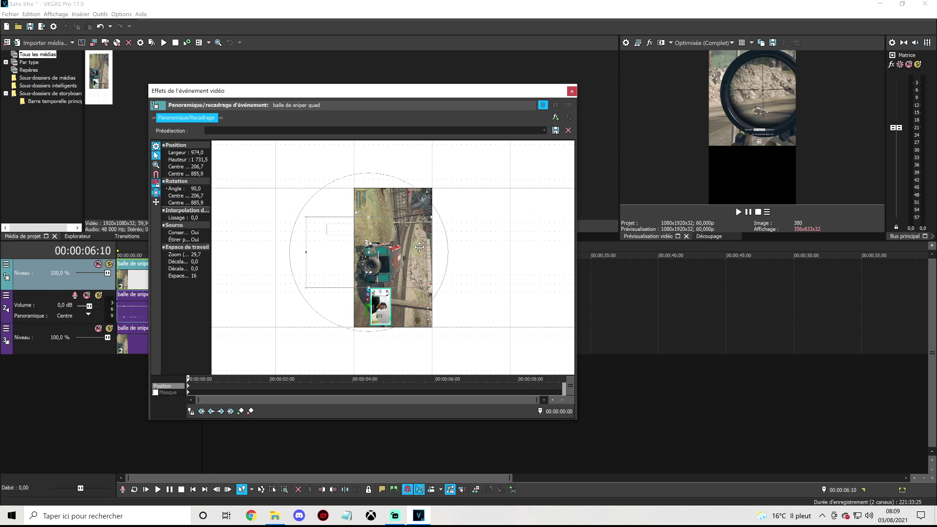
left_click_drag(419, 247, 419, 247)
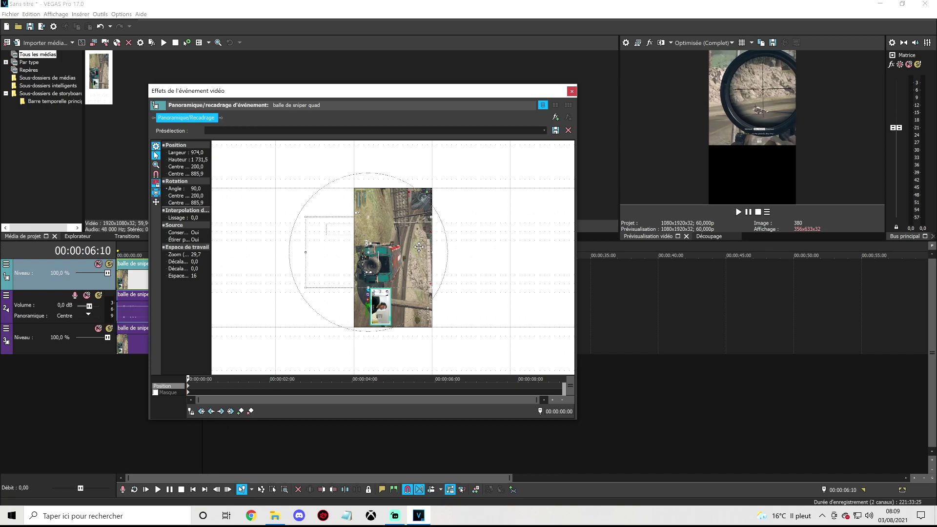
left_click_drag(362, 254, 410, 253)
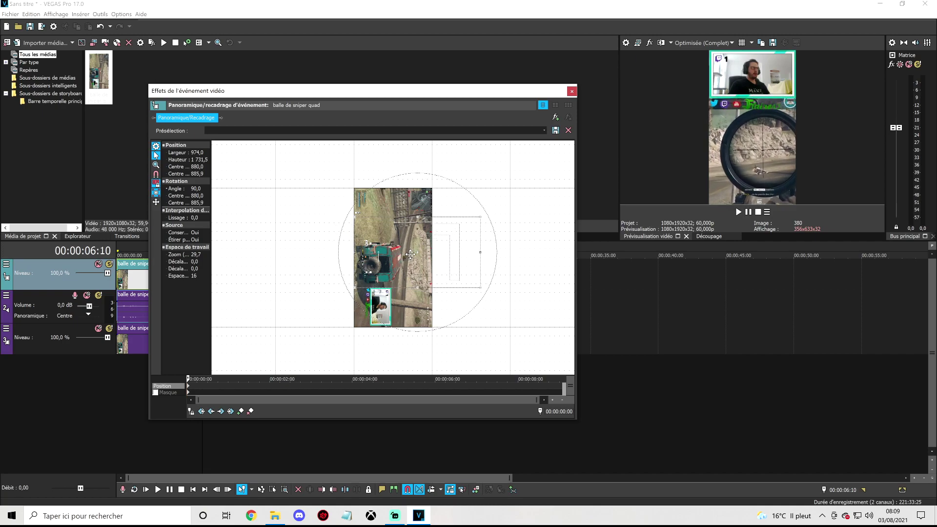
left_click_drag(481, 216, 450, 251)
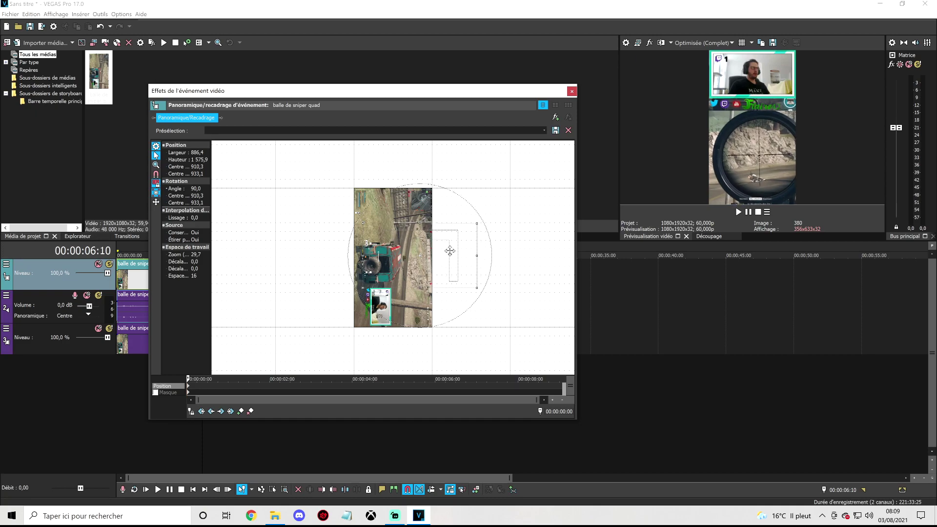
left_click(571, 91)
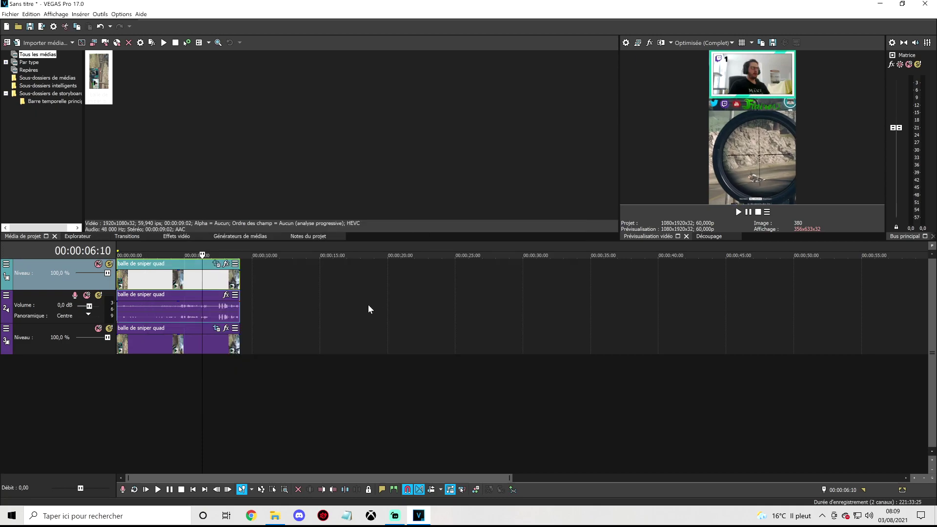
Step frame by frame through the middle of the clip to check the combined webcam and gameplay layout.
left_click(189, 308)
key("Right")
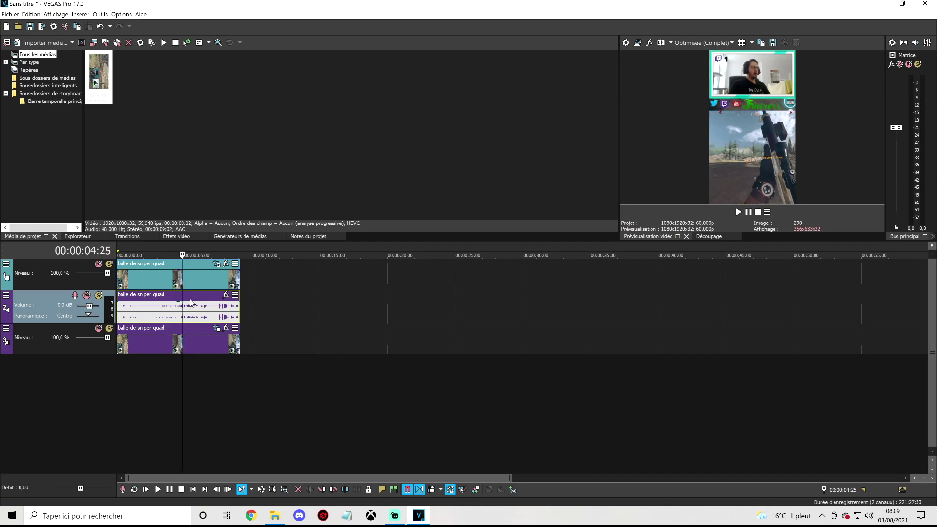
key("Right")
key("Left")
key("Left")
key("Left")
key("Left")
key("Left")
key("Left")
key("Left")
key("Left")
key("Left")
key("Left")
key("Left")
key("Left")
key("Left")
key("Left")
key("Left")
key("Left")
key("Left")
key("Left")
key("Left")
key("Left")
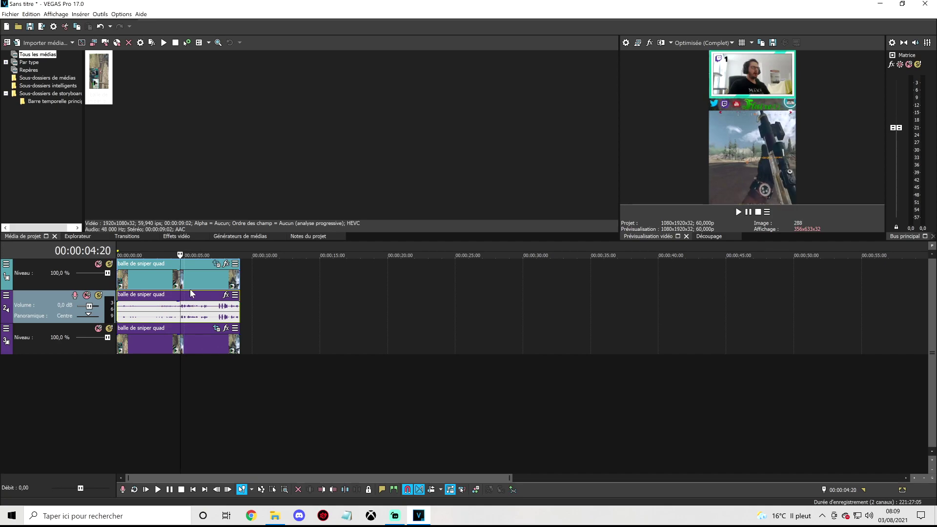
key("Left")
key("Left")
key("Left")
key("Left")
key("Left")
key("Left")
key("Left")
key("Left")
key("Left")
key("Left")
key("Left")
key("Left")
key("Left")
key("Left")
key("Left")
key("Left")
key("Left")
key("Left")
key("Left")
key("Left")
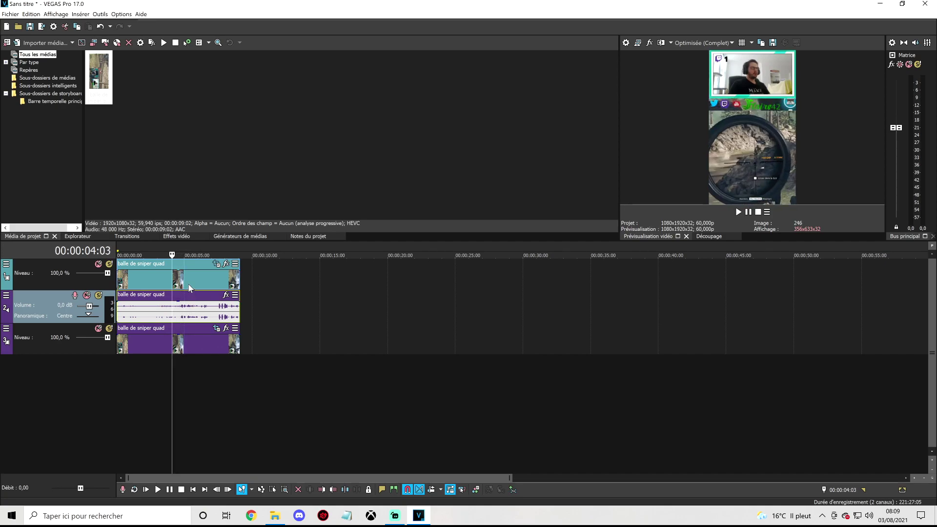
Step backward frame by frame toward the start of the clip to check the webcam and gameplay framing.
key("Left")
key("Left")
key("Left")
key("Left")
key("Left")
key("Left")
key("Left")
key("Left")
key("Left")
key("Left")
key("Left")
key("Left")
key("Left")
key("Left")
key("Left")
key("Left")
key("Left")
key("Left")
key("Left")
key("Left")
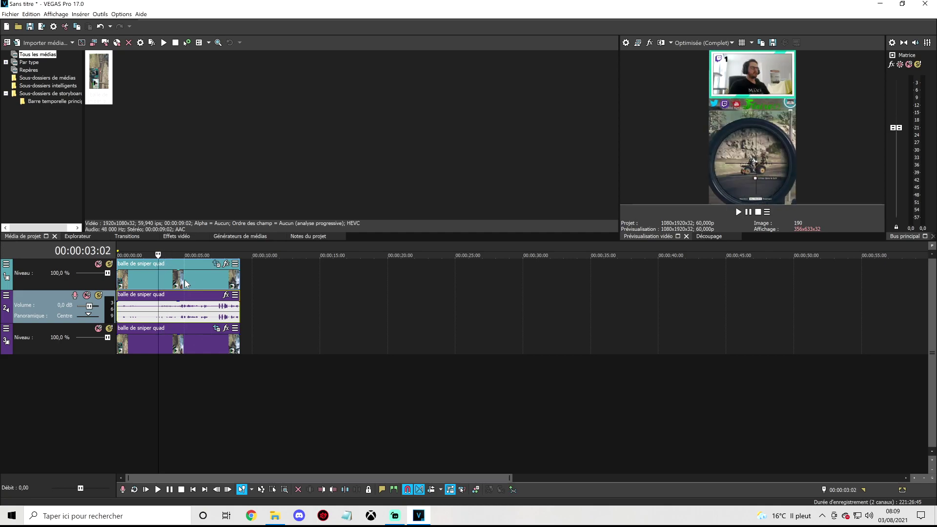
key("Left")
key("Left")
key("Left")
key("Left")
key("Left")
key("Left")
key("Left")
key("Left")
key("Left")
key("Left")
key("Left")
key("Left")
key("Left")
key("Left")
key("Left")
key("Left")
key("Left")
key("Left")
key("Left")
key("Left")
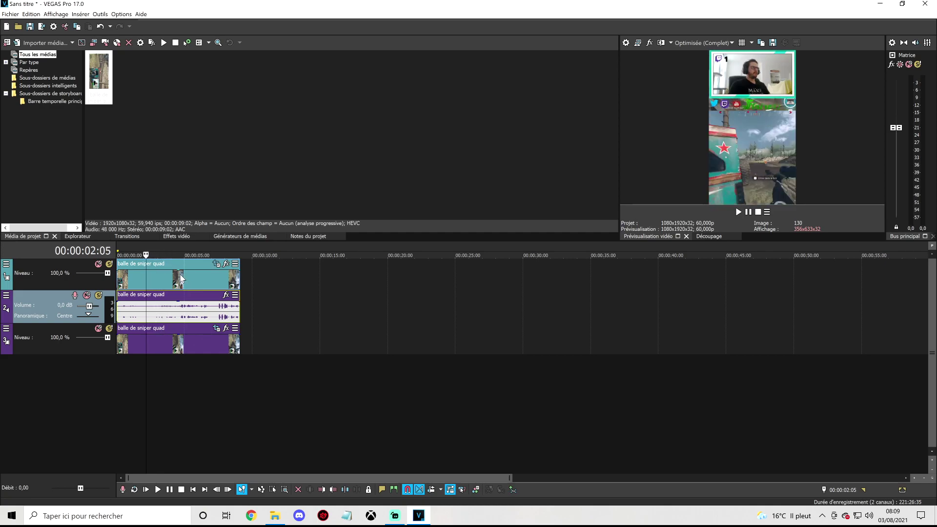
Step forward frame by frame through the sniper shot to check that the action stays inside the vertical frame.
key("Right")
key("Right")
key("Right")
key("Right")
key("Right")
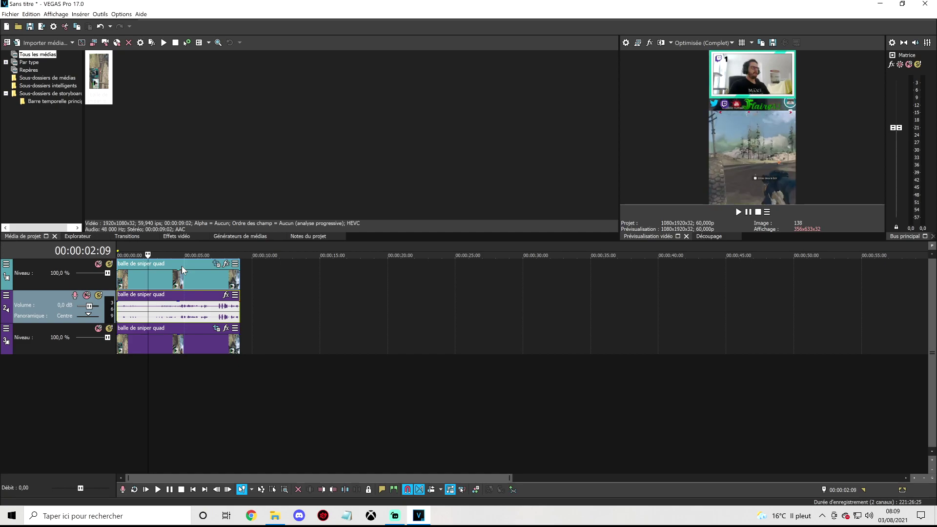
key("Right")
key("Right")
key("Right")
key("Right")
key("Right")
key("Right")
key("Right")
key("Right")
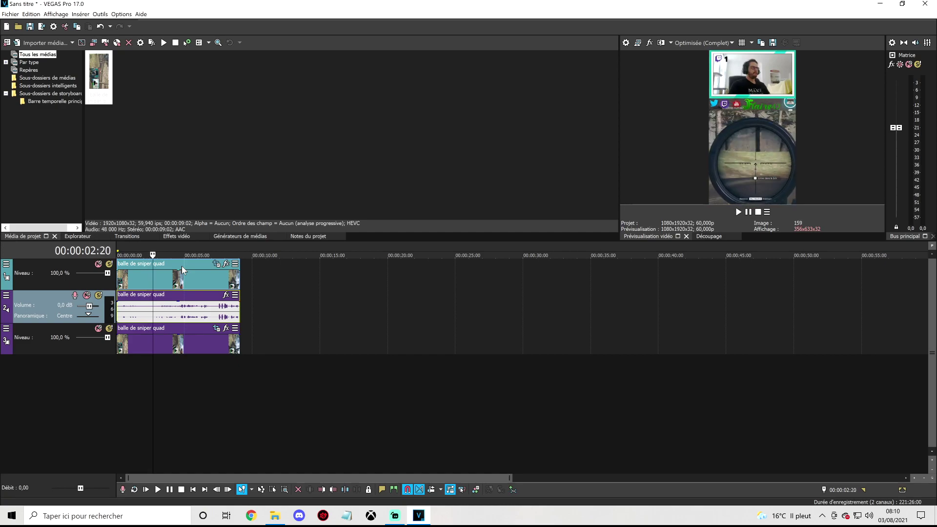
key("Right")
key("Right")
key("Right")
key("Right")
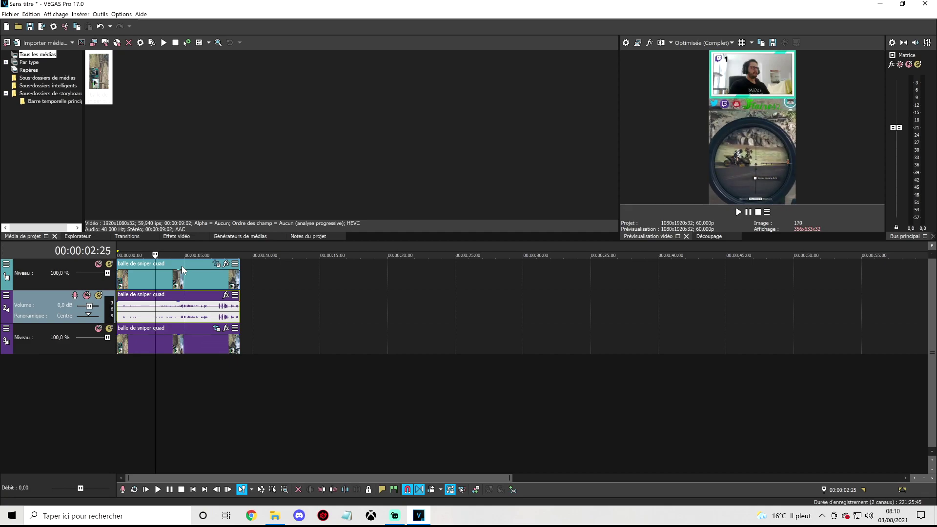
key("Right")
key("Right")
key("Right")
key("Right")
key("Right")
key("Right")
key("Right")
key("Right")
key("Right")
key("Right")
key("Right")
key("Right")
key("Right")
key("Right")
key("Right")
left_click(165, 252)
key("Right")
key("Right")
key("Right")
key("Right")
key("Right")
key("Right")
key("Right")
key("Right")
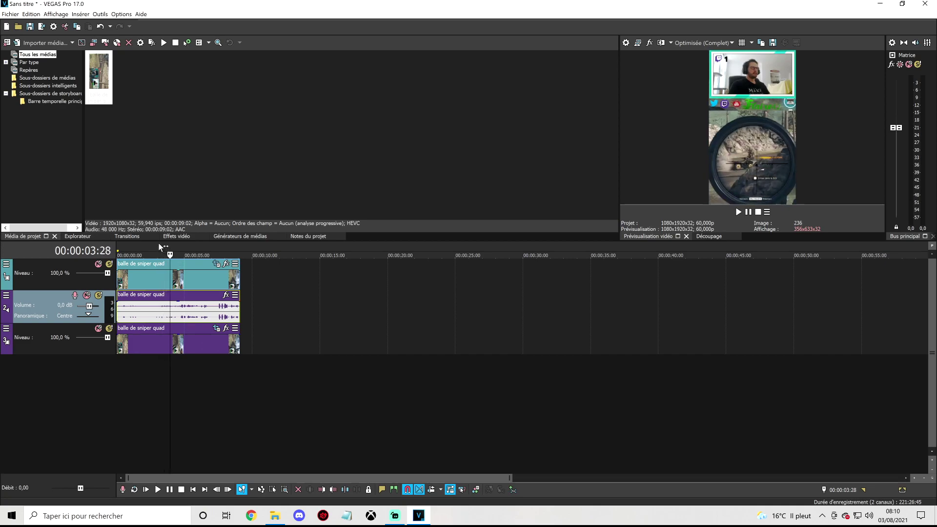
key("Right")
key("Right")
key("Right")
key("Right")
key("Right")
key("Right")
key("Right")
key("Right")
key("Right")
key("Right")
key("Right")
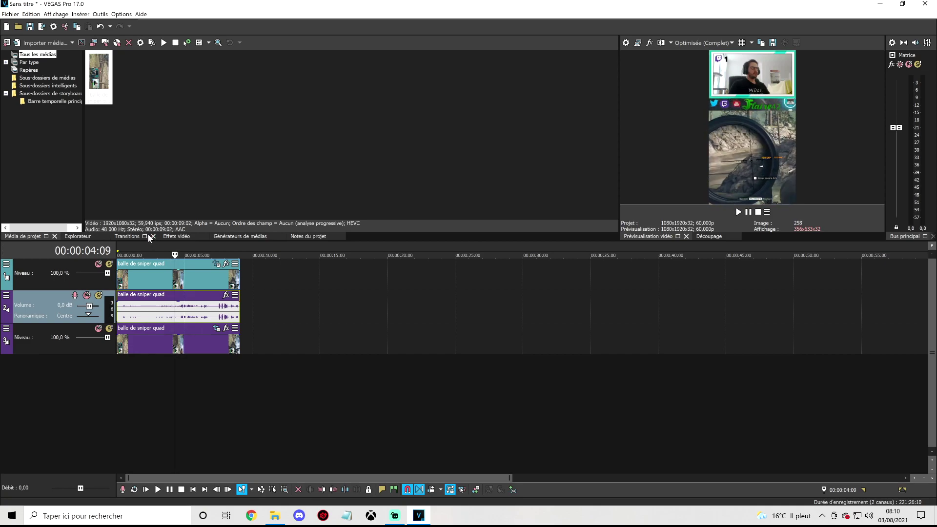
key("Right")
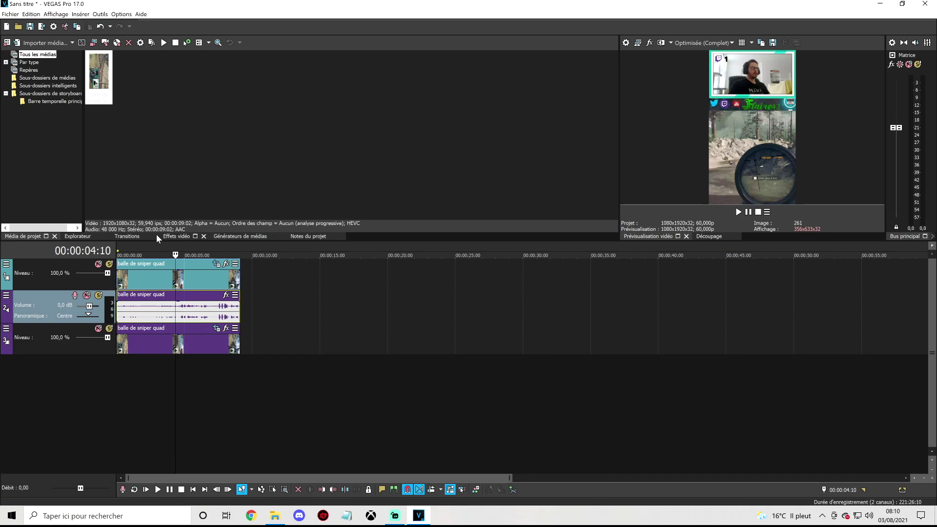
Select the time range covering the whole clip and choose the Rendu Tiktok template under MAGIX HEVC/AAC MP4 for rendering.
left_click_drag(118, 246, 239, 239)
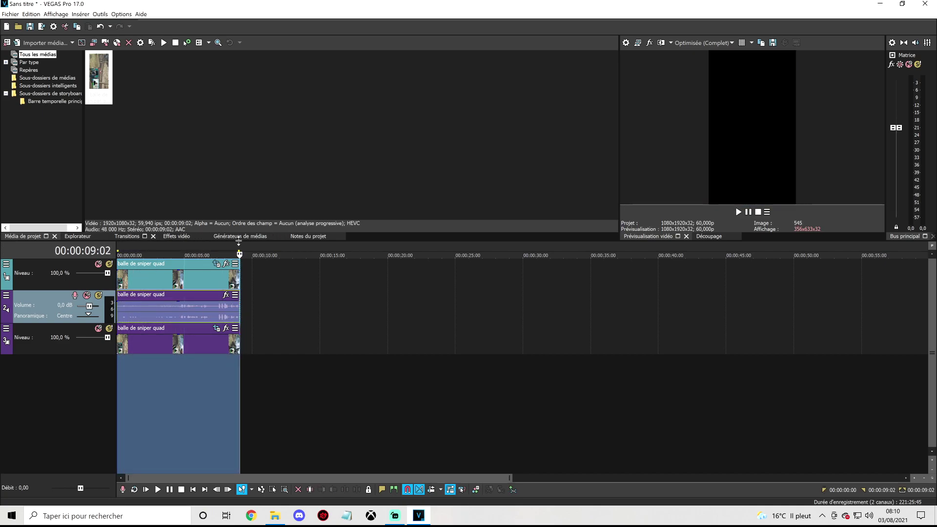
left_click(11, 14)
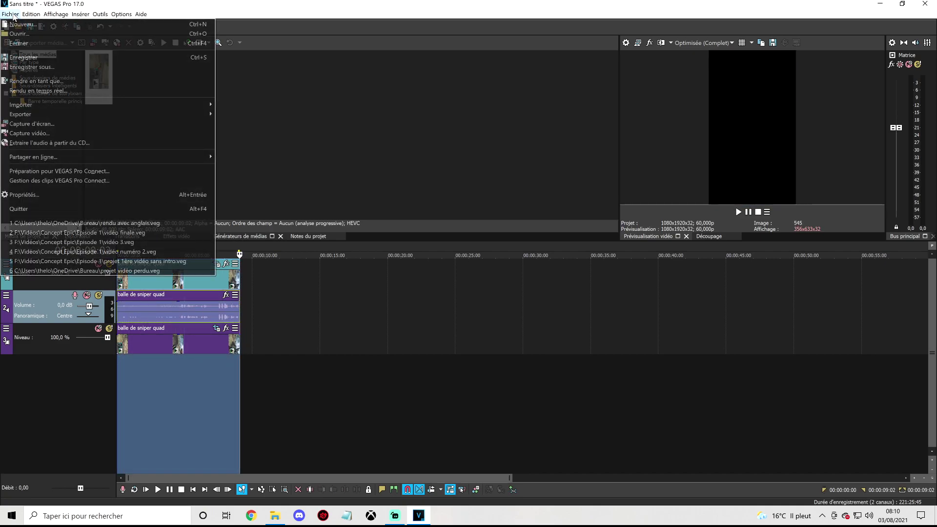
left_click(27, 83)
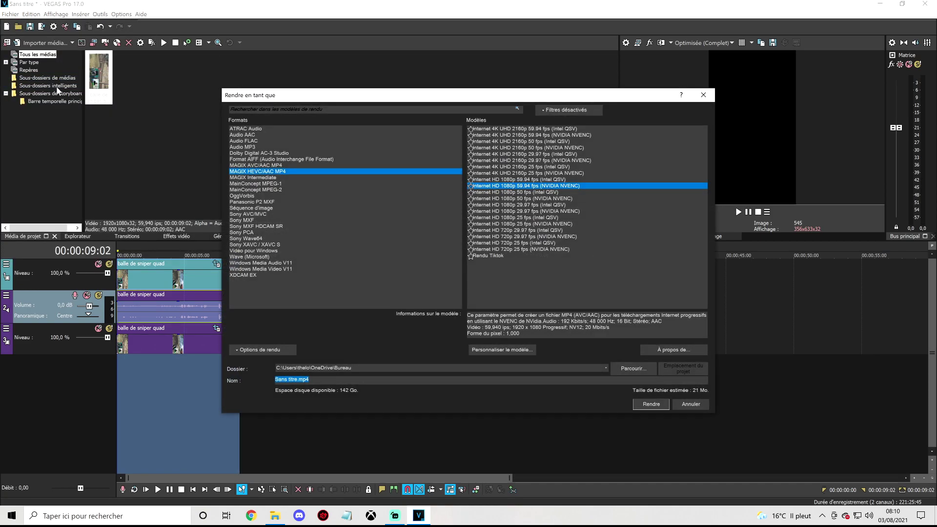
left_click(495, 258)
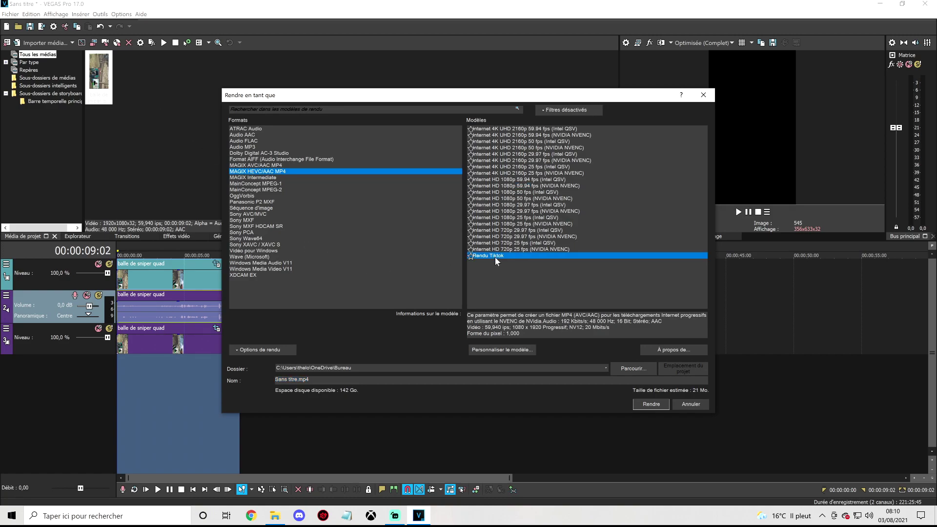
Examine the Rendu Tiktok template's custom video settings, including frame size, frame rate and bit rate, and leave without changes.
left_click(512, 349)
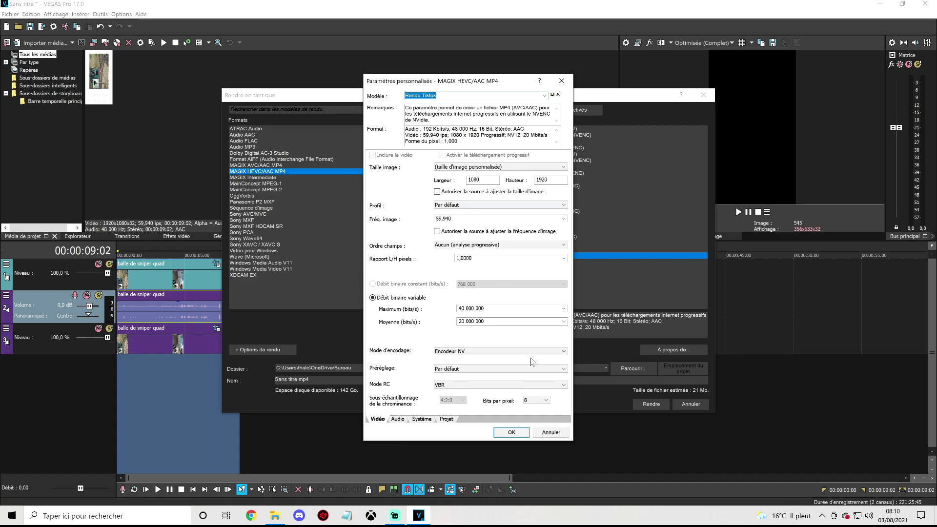
left_click(550, 432)
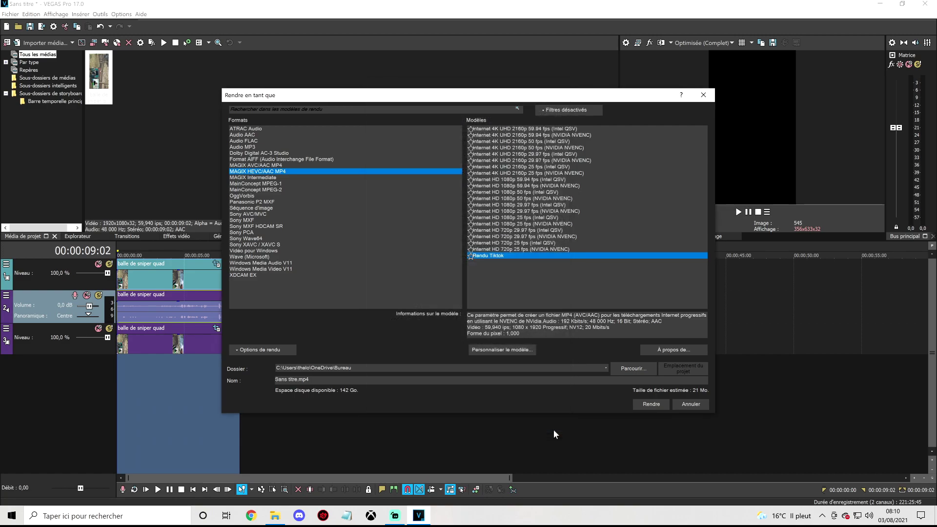